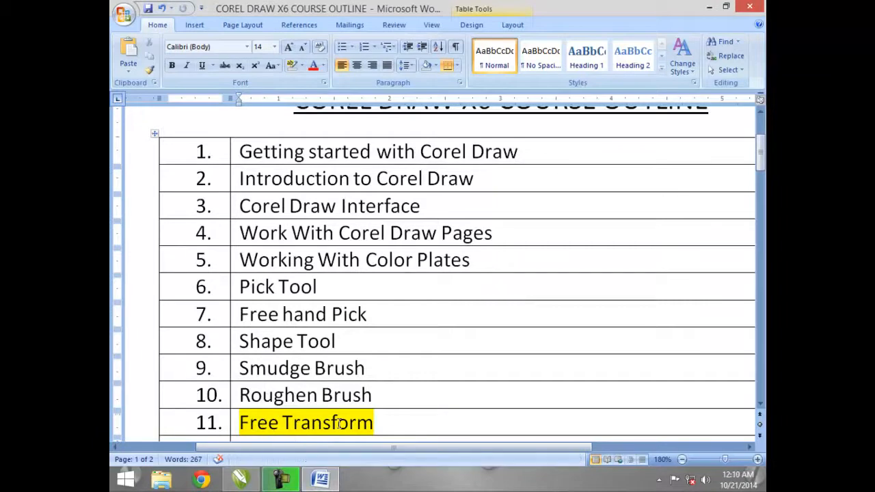
- Switch to CorelDRAW and draw a green-filled rectangle about 4.25 by 4.5 inches in the middle of the page
click(240, 479)
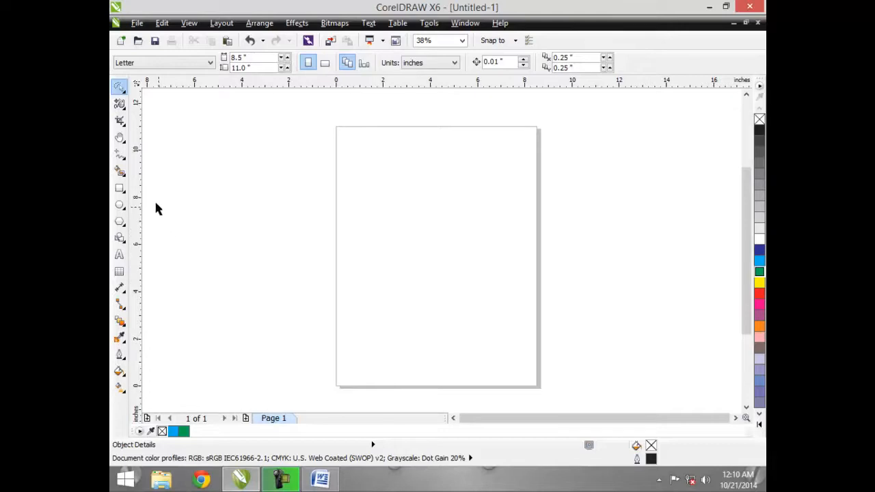
click(119, 188)
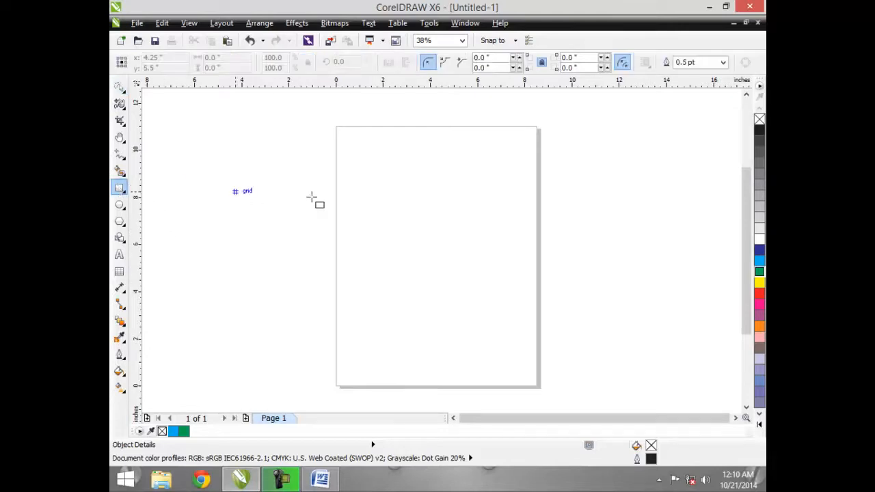
drag(376, 197, 477, 302)
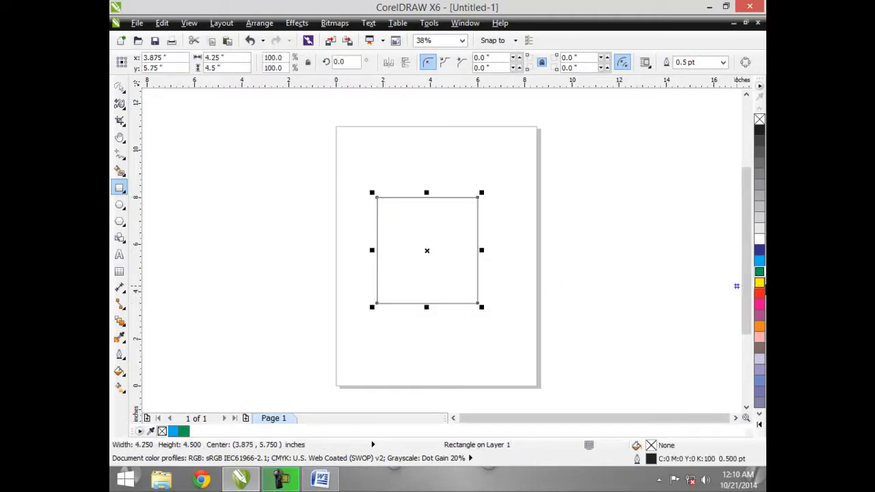
click(759, 272)
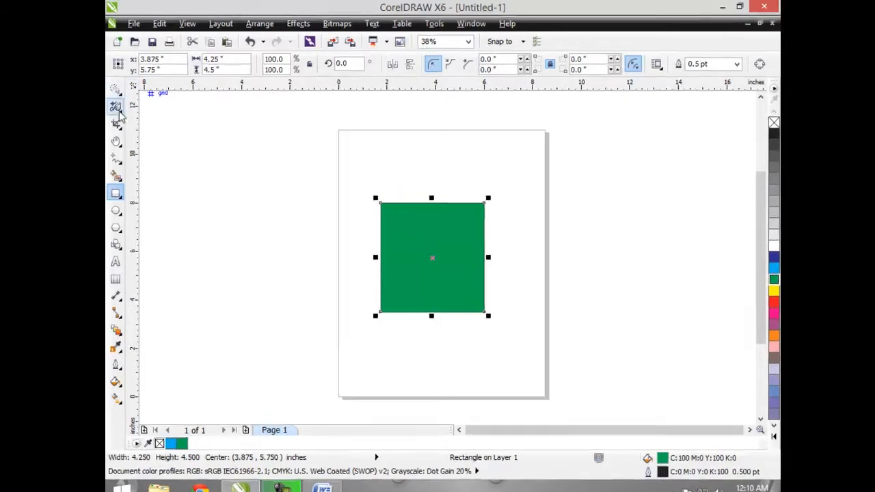
- Reflect the green rectangle across freely angled axes with the Free Transform tool's free angle reflection, placing it over the page's right edge
click(118, 110)
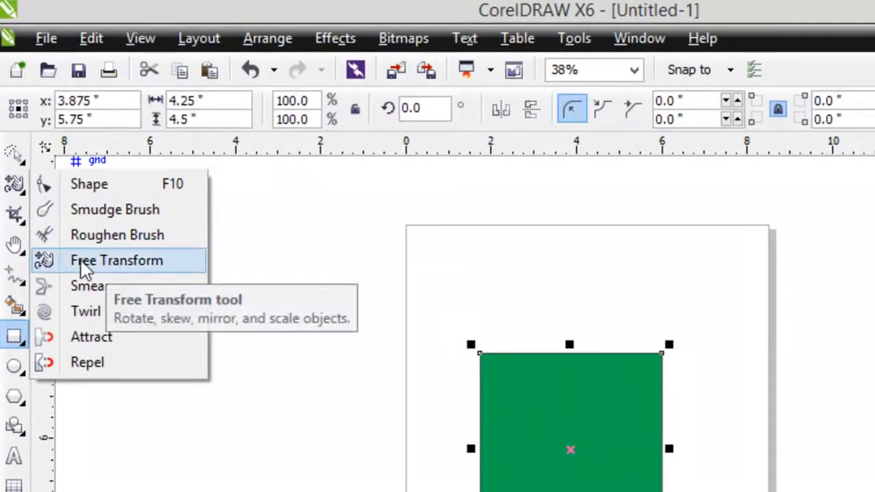
click(117, 266)
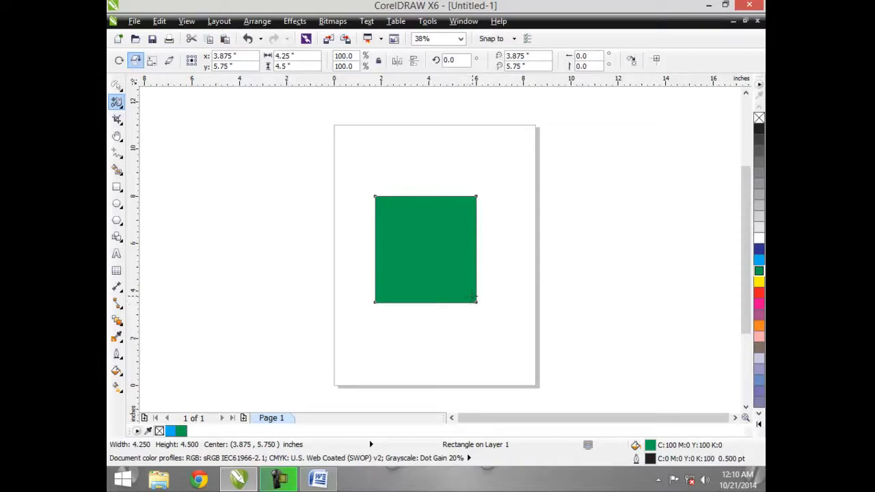
mouse_move(470, 296)
mouse_down()
mouse_move(480, 303)
mouse_move(457, 289)
mouse_move(471, 279)
mouse_move(476, 297)
mouse_move(470, 290)
mouse_up()
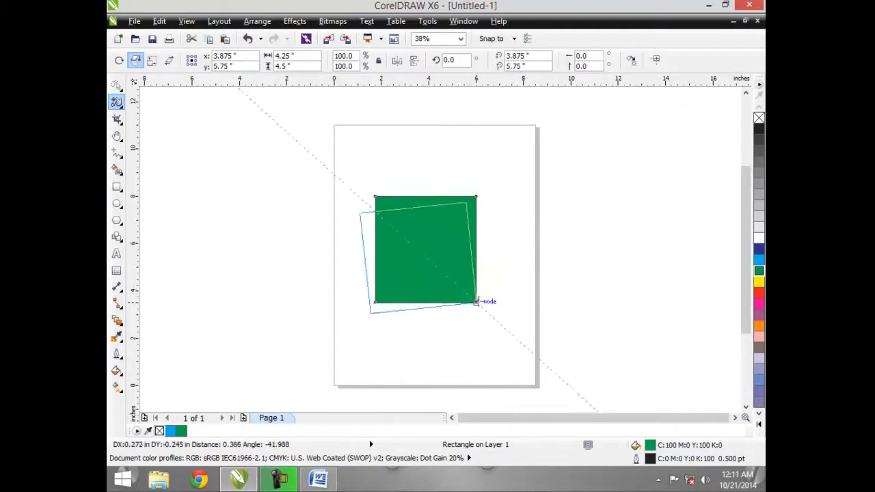
drag(484, 301, 476, 283)
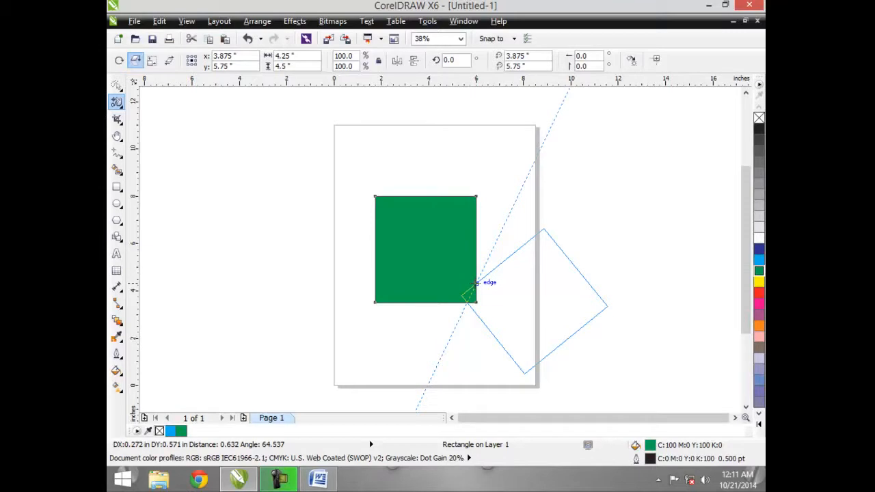
drag(476, 282, 474, 283)
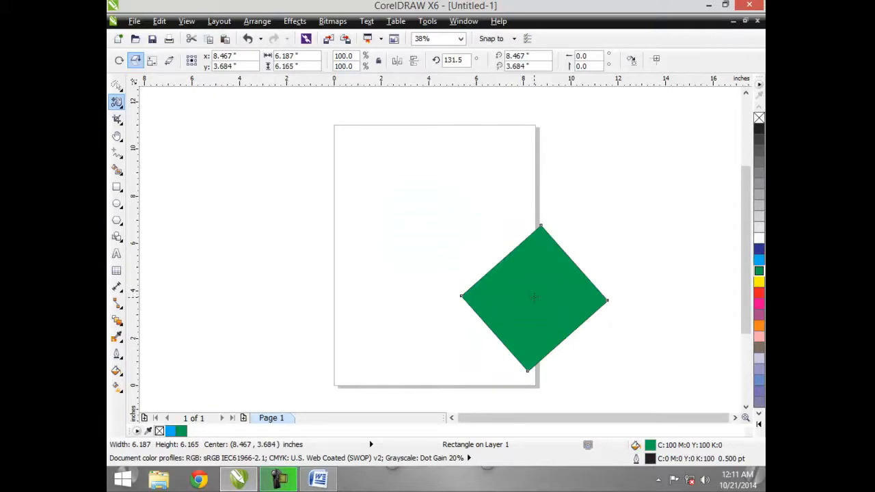
drag(534, 298, 510, 268)
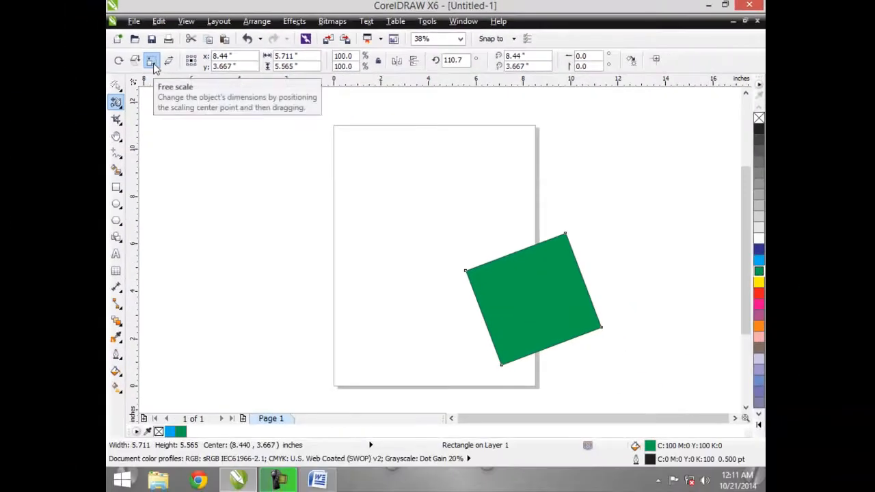
- Resize the green shape several times with Free Scale, ending at about 2.26 by 7.09 inches to the right of the page
click(152, 61)
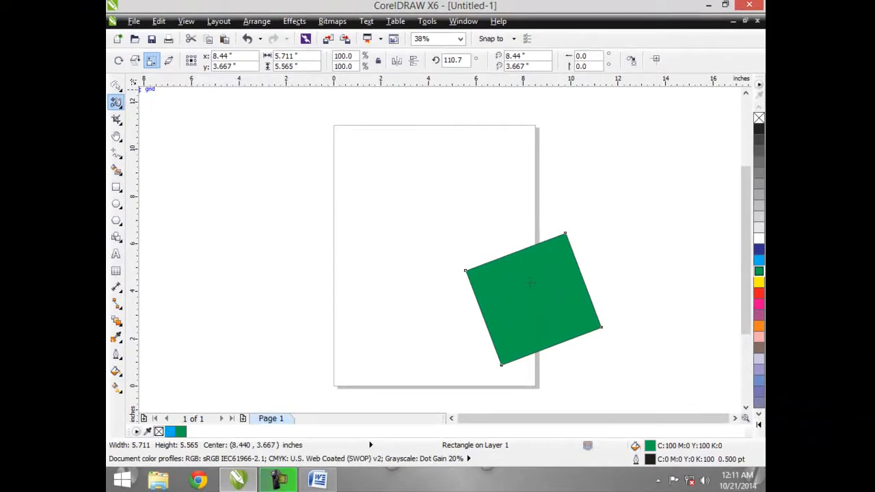
drag(529, 284, 457, 311)
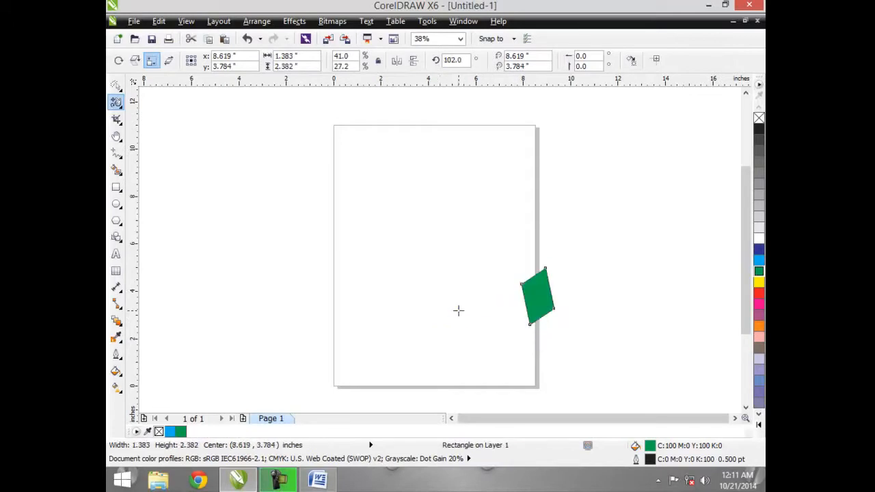
drag(538, 301, 586, 391)
drag(580, 294, 510, 285)
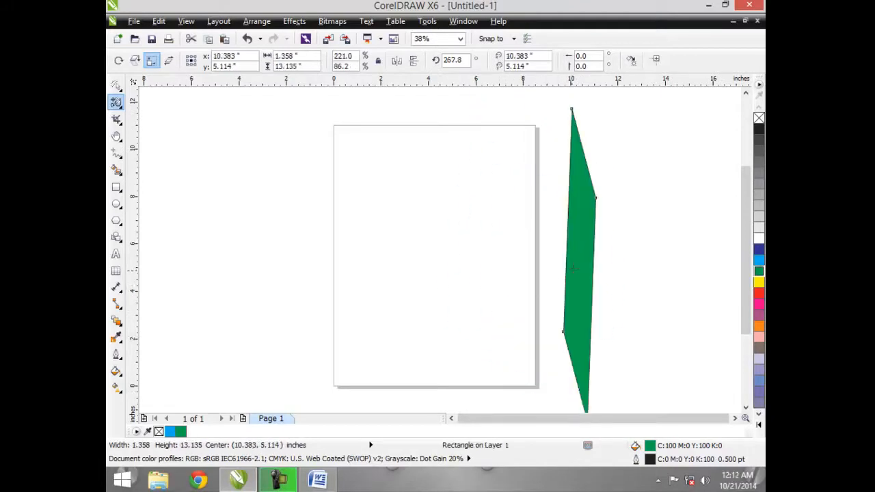
mouse_move(586, 271)
mouse_down()
mouse_move(606, 279)
mouse_move(595, 277)
mouse_up()
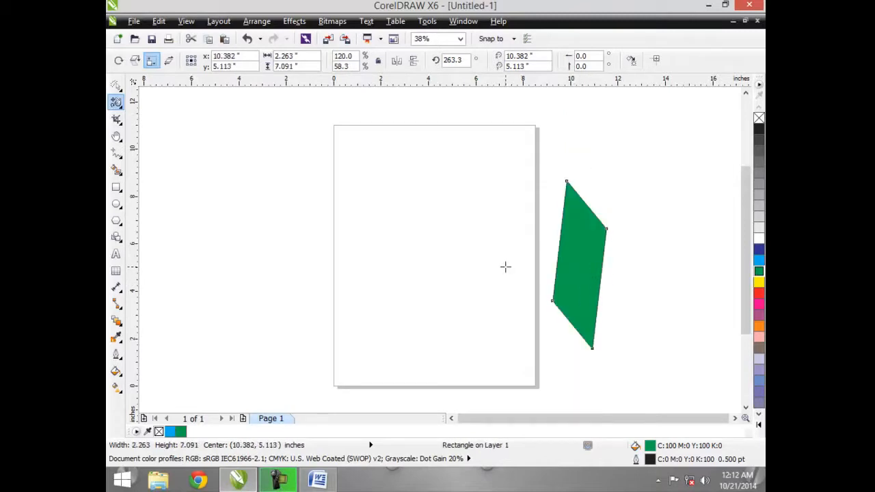
- Draw a blue-filled rectangle about 4.75 by 5.25 inches to the left of the page
click(116, 187)
drag(216, 185, 369, 309)
click(759, 260)
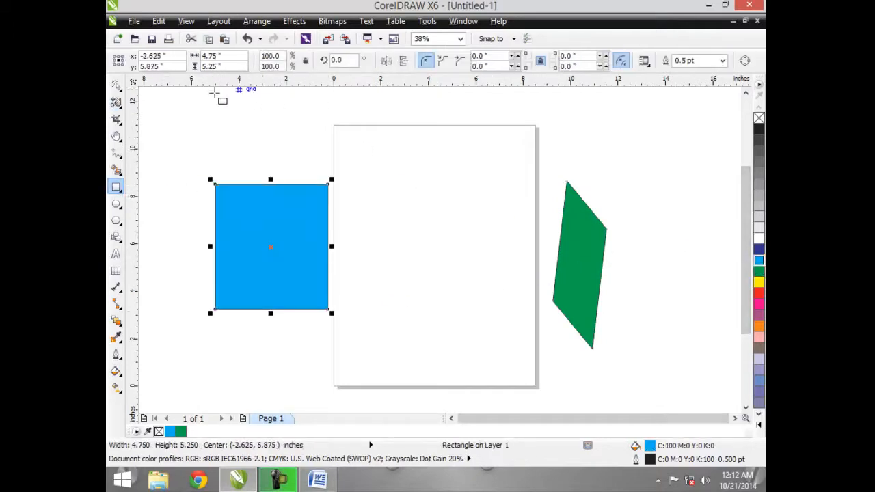
- Slant the blue rectangle with Free Skew into a parallelogram about 6.5 by 6.06 inches
click(117, 102)
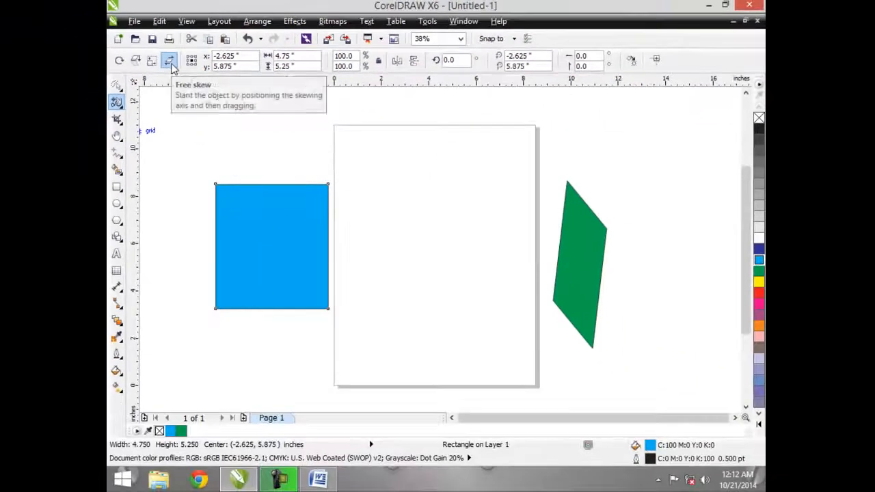
click(134, 130)
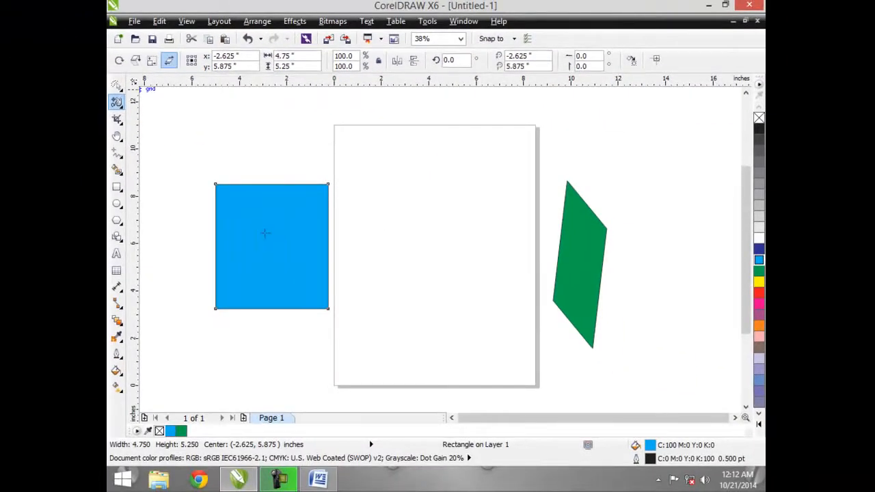
drag(262, 229, 284, 244)
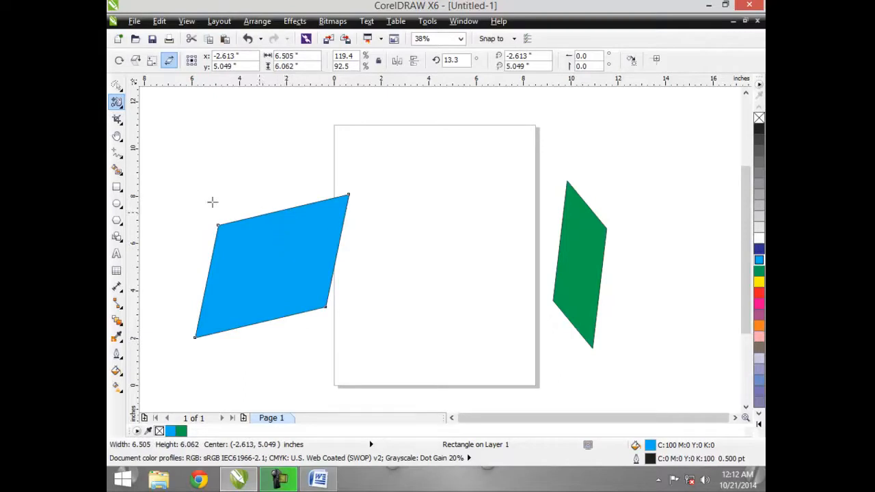
- Delete the blue and green shapes from the drawing
click(121, 90)
click(155, 87)
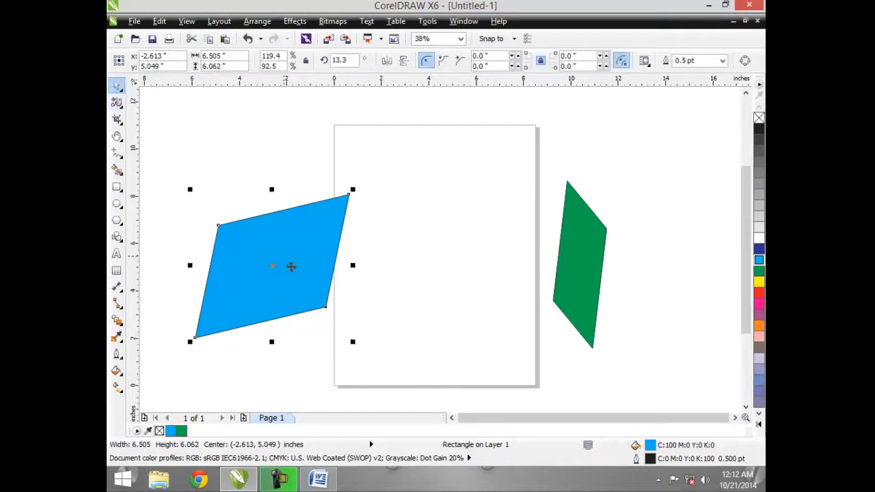
key(Delete)
click(566, 292)
key(Delete)
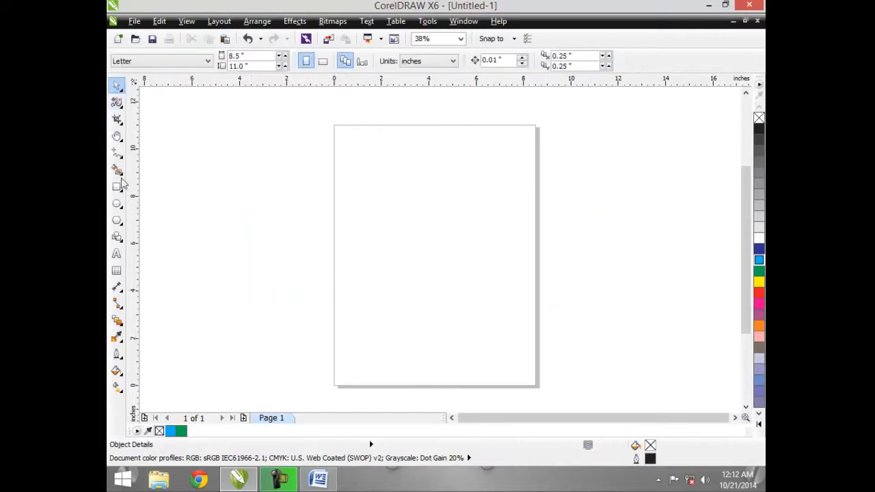
- Draw a red-filled square about 5.25 inches wide on the page and move its center to about X 4.375, Y 5.375 inches
click(122, 192)
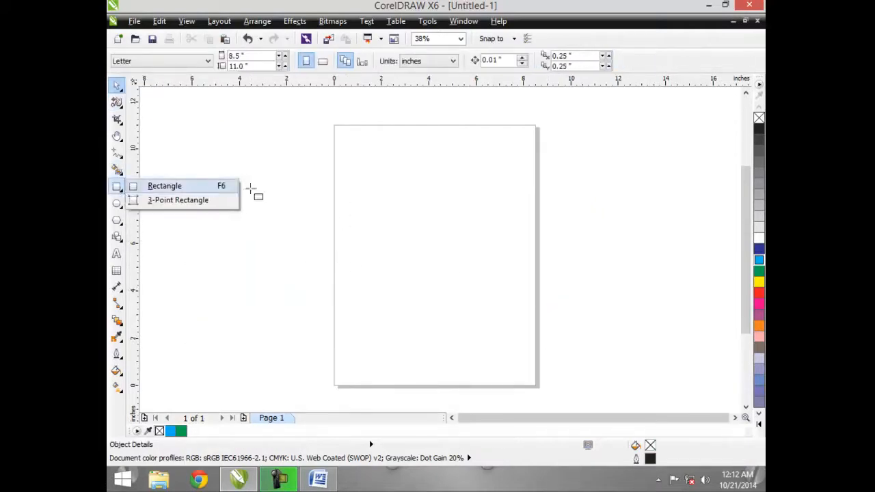
click(164, 186)
drag(393, 191, 517, 315)
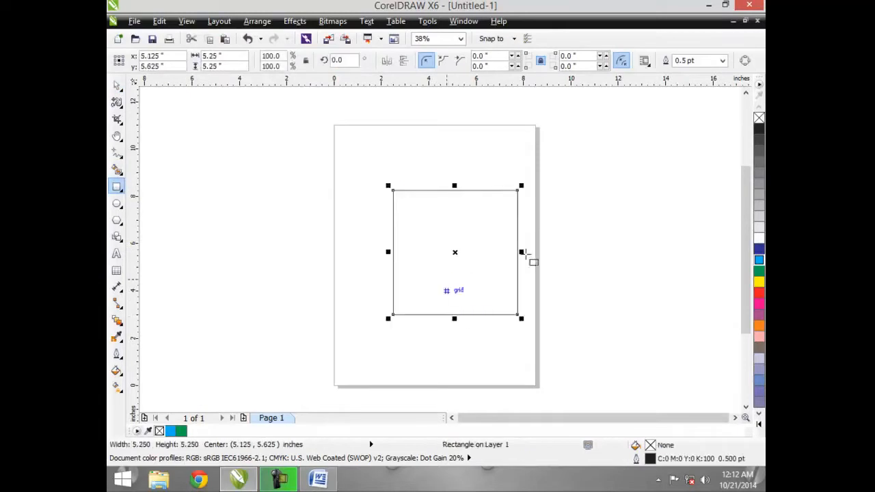
click(759, 294)
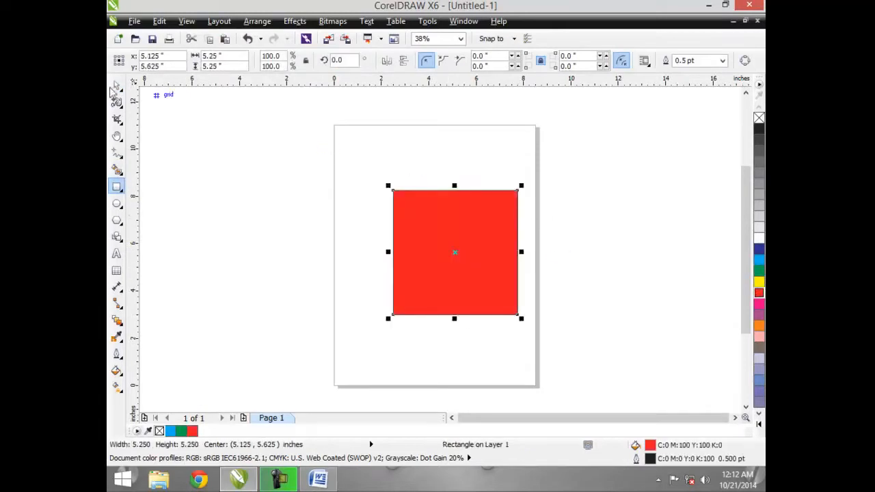
click(116, 84)
drag(470, 252, 455, 259)
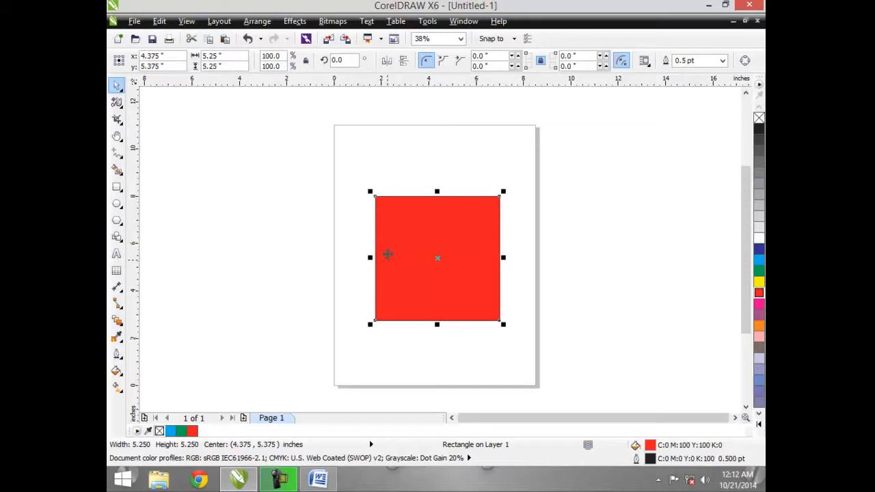
drag(437, 259, 405, 261)
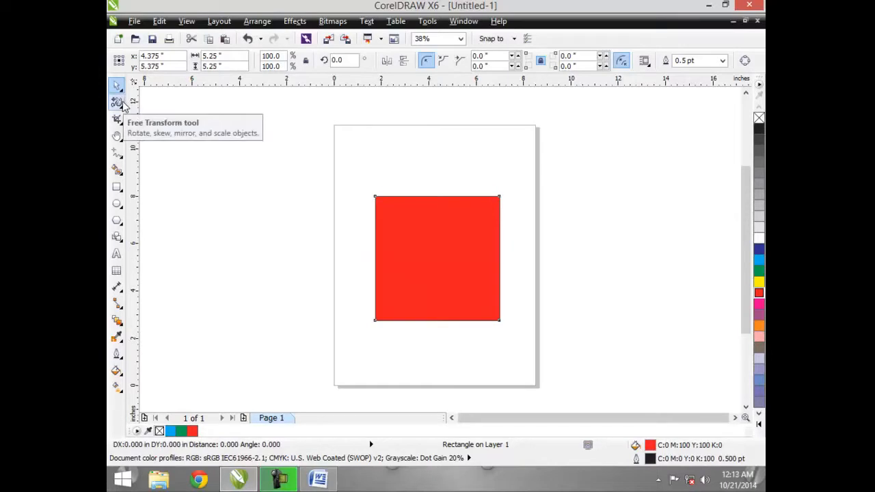
- Enable Apply to duplicate for Free Transform and create several skewed copies of the red square with Free Skew
click(119, 103)
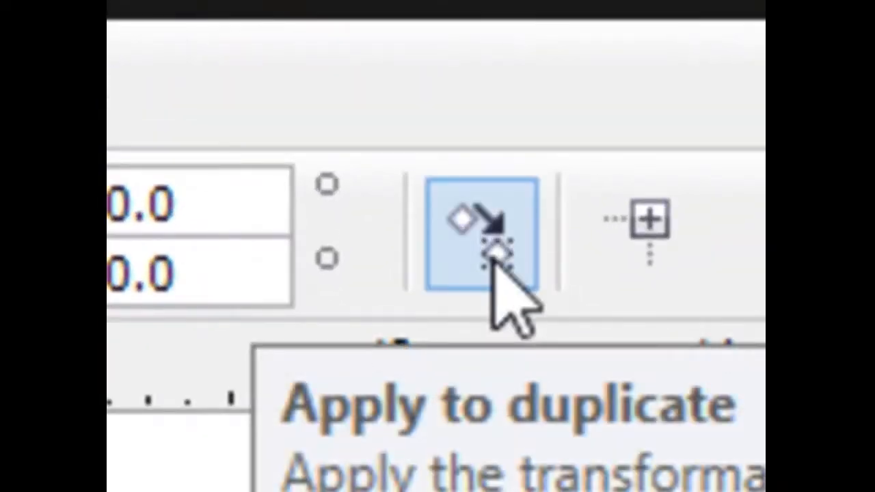
click(492, 260)
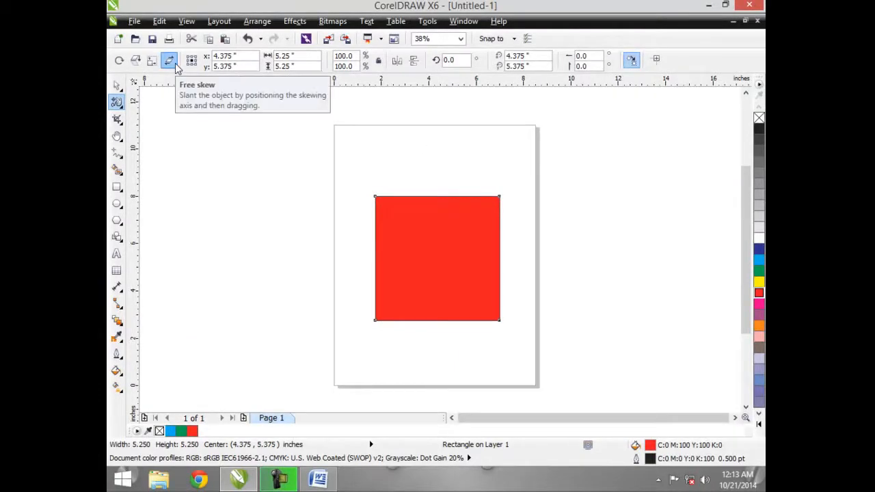
drag(424, 257, 477, 262)
drag(482, 267, 440, 252)
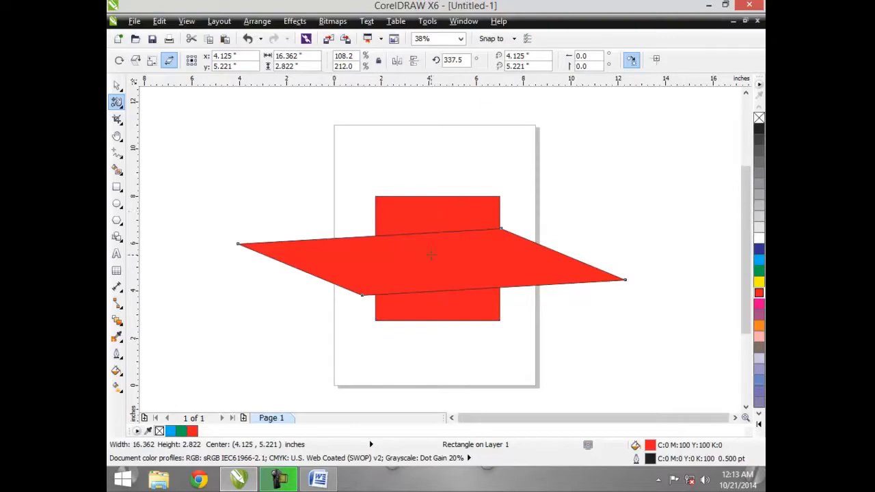
drag(412, 252, 337, 279)
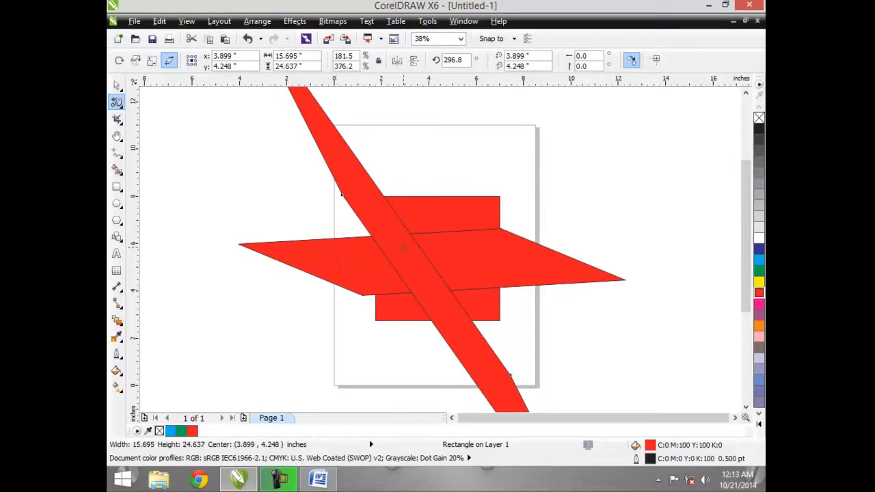
drag(457, 217, 468, 283)
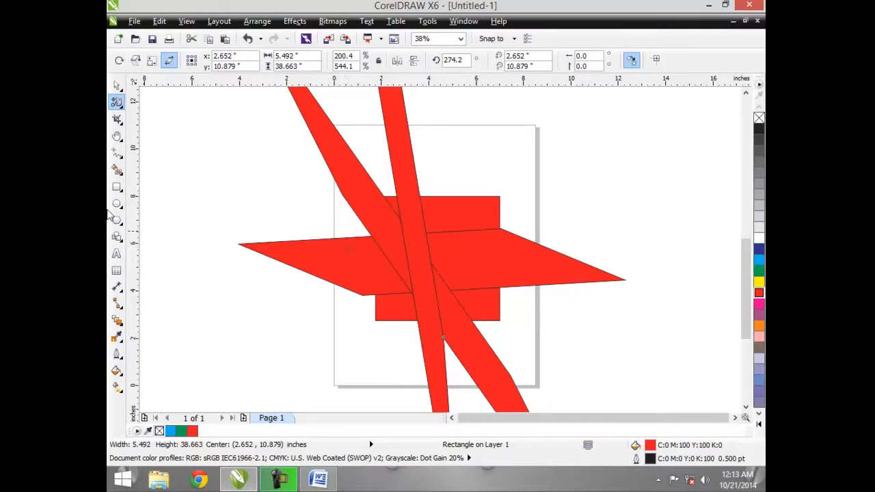
drag(583, 125, 654, 238)
- Draw a green-filled rectangle about 3.75 by 4 inches left of the page and move it up to about Y 9.25 inches
click(117, 188)
drag(186, 173, 275, 267)
click(759, 271)
drag(230, 219, 231, 166)
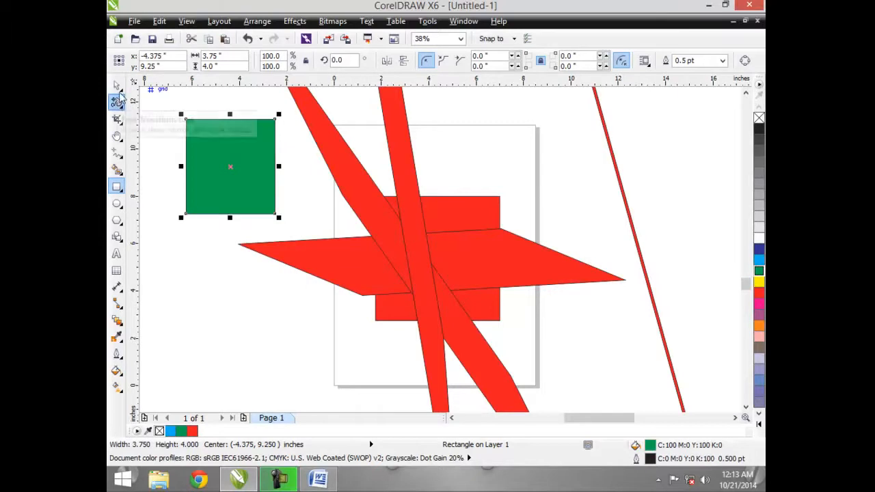
- Create a series of rotated copies of the green rectangle with Free Rotation and Apply to duplicate, extending them rightward across the page
click(117, 101)
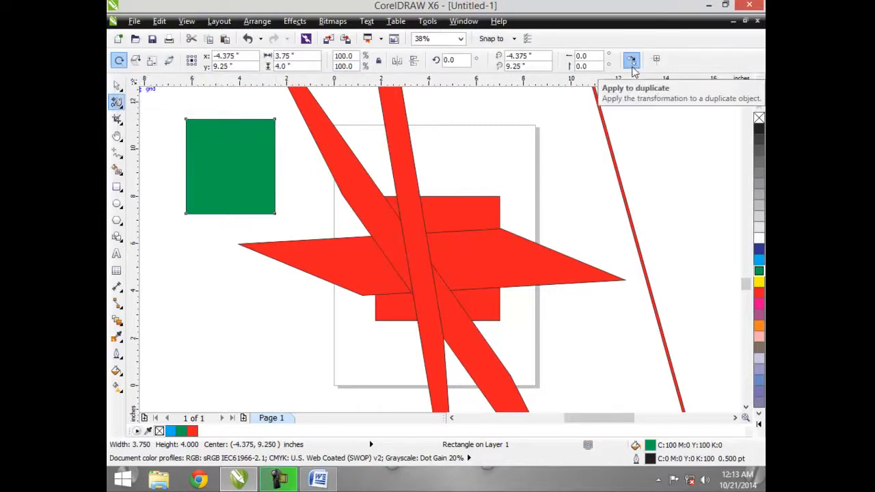
drag(231, 166, 182, 141)
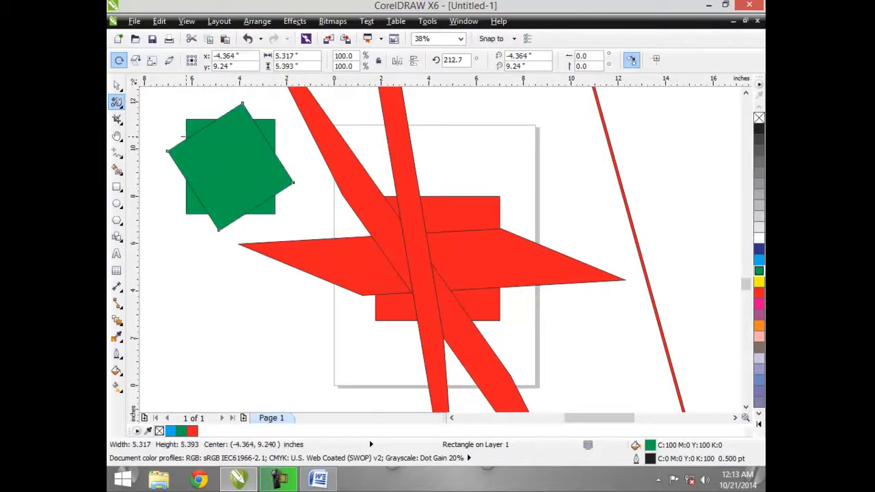
drag(246, 152, 190, 163)
drag(249, 144, 173, 209)
drag(275, 167, 301, 200)
drag(339, 174, 361, 203)
drag(398, 170, 403, 213)
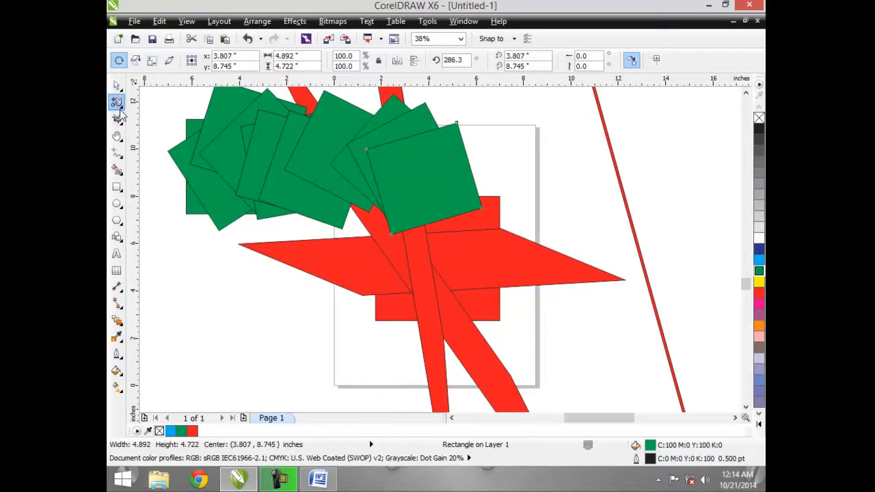
- Switch back to the COREL DRAW X6 COURSE OUTLINE document in Word
click(120, 106)
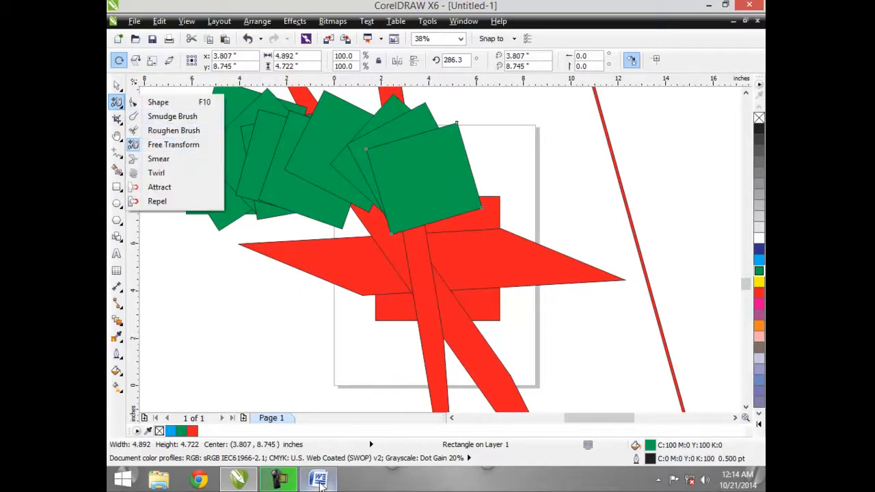
mouse_move(319, 483)
click(319, 478)
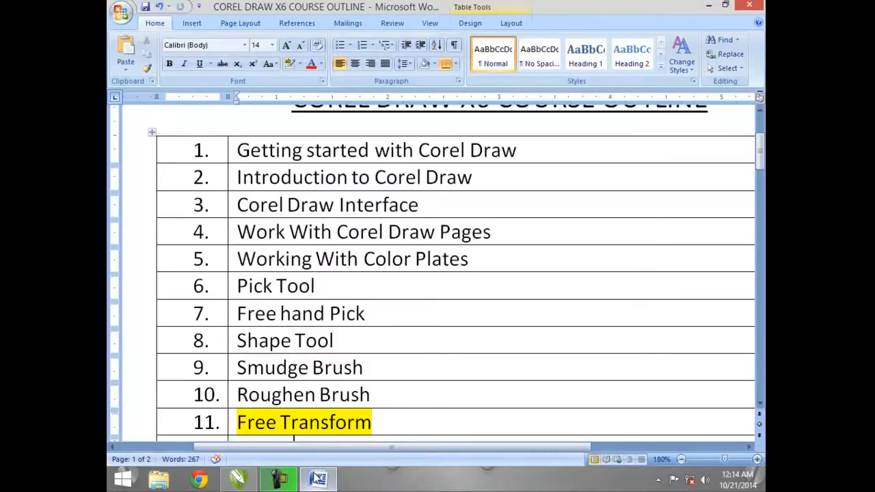